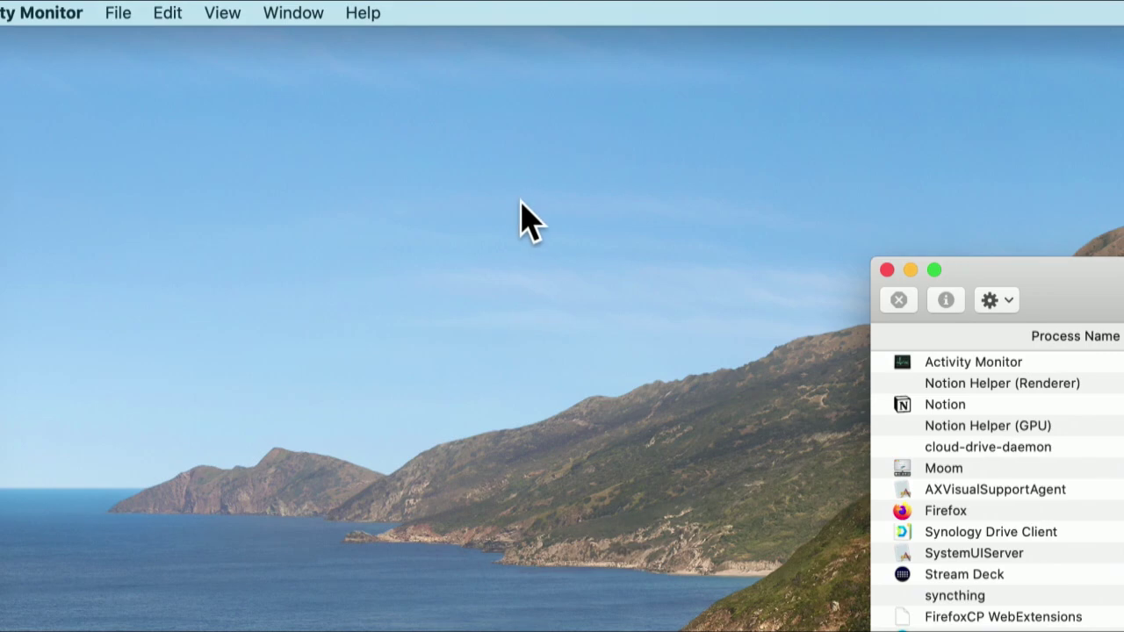
Step: Open the options of Activity Monitor's Dock icon
mouse_move(5, 549)
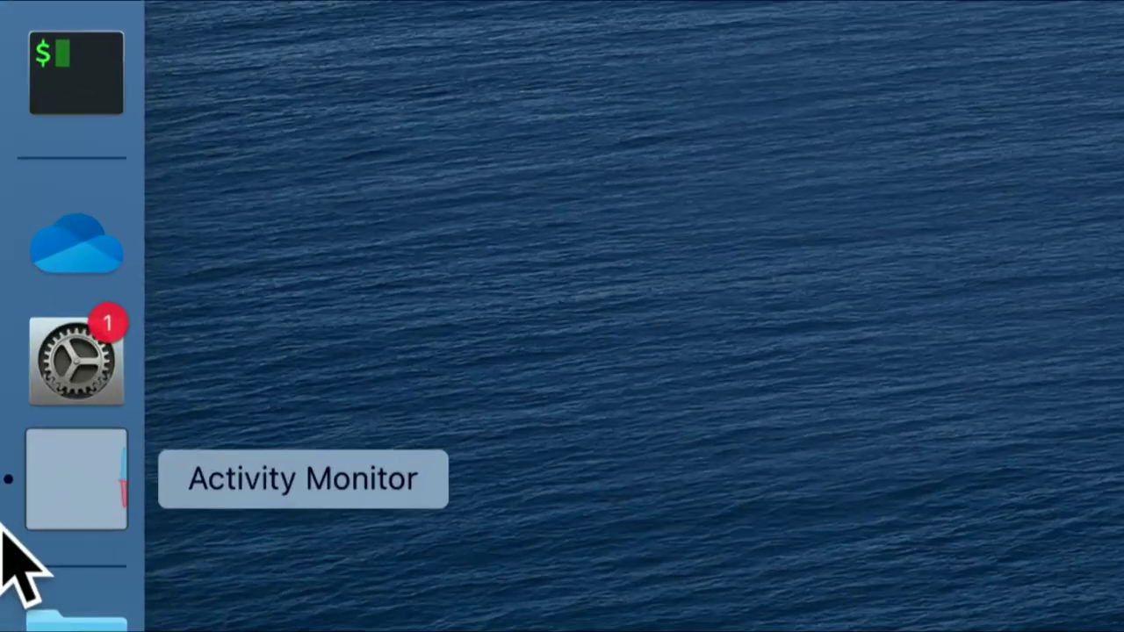
right_click(3, 532)
left_click(217, 523)
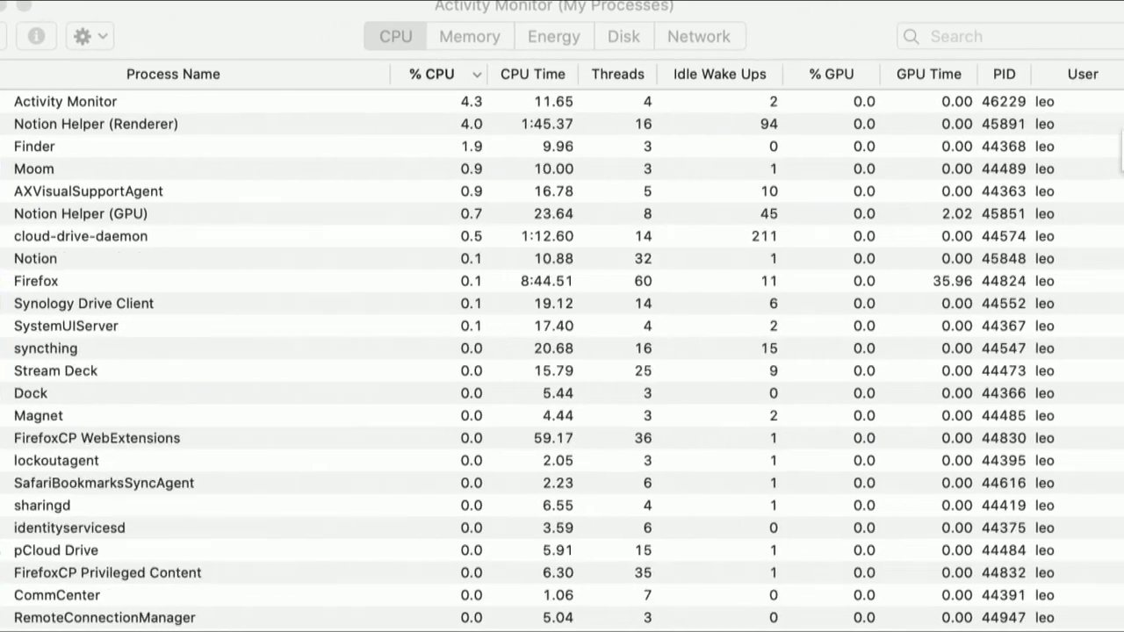
Step: Examine the process IDs of the busiest entries in the CPU list, selecting Activity Monitor, Notion Helper and AXVisualSupportAgent
left_click(463, 107)
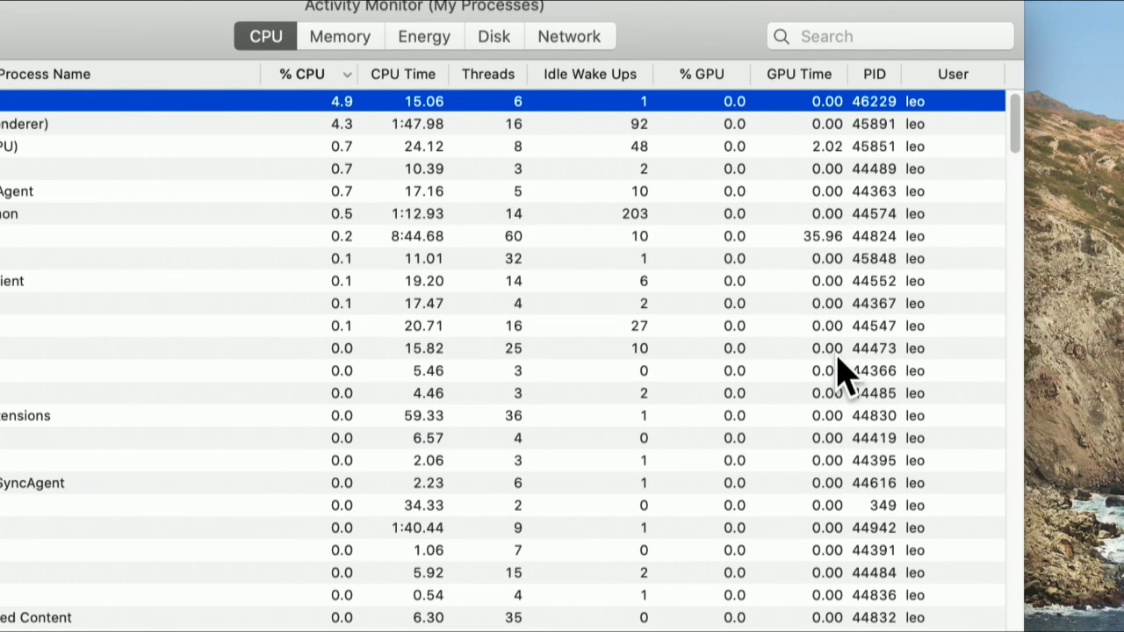
left_click(879, 129)
left_click(879, 150)
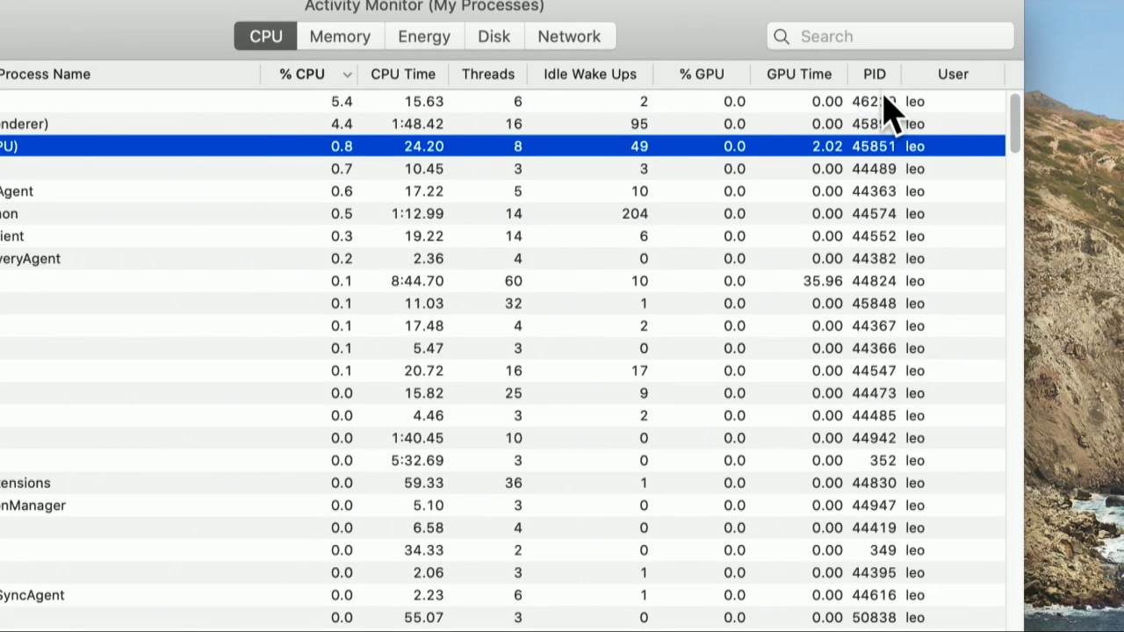
left_click(883, 100)
left_click(880, 124)
left_click(877, 146)
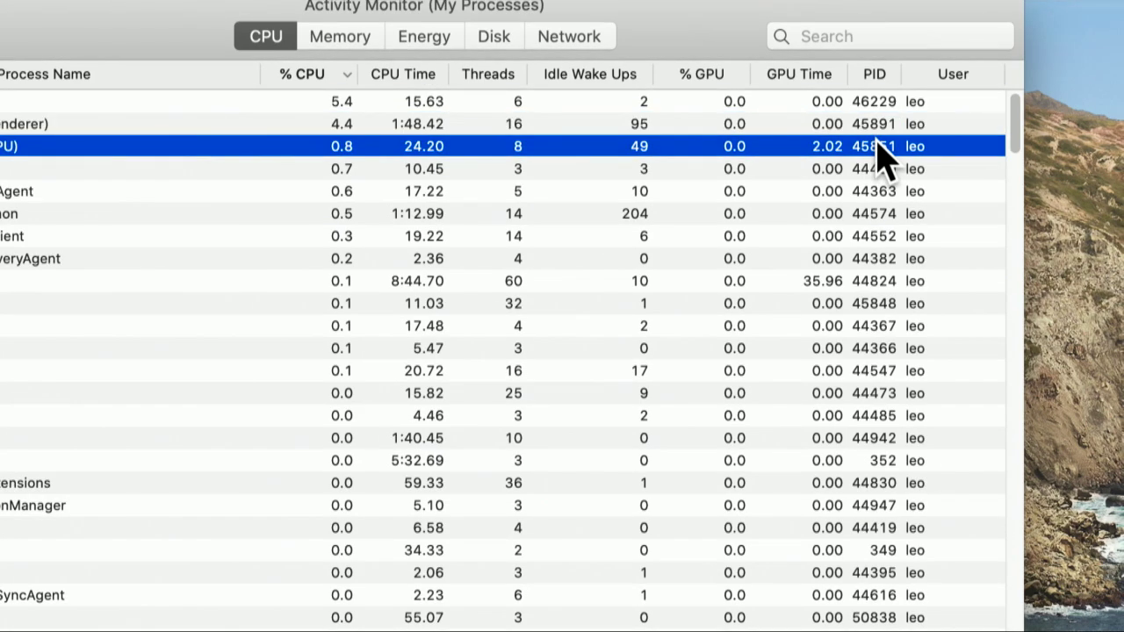
left_click(874, 188)
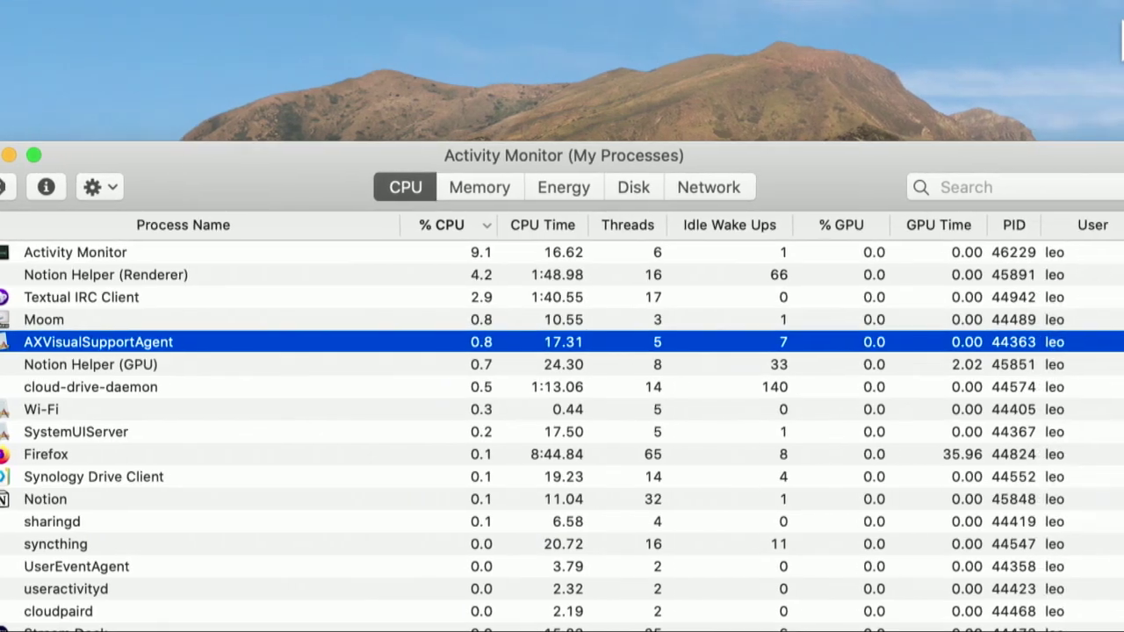
Step: Review the diagnostic actions for the selected process and the application's editing, process view and window commands
left_click(87, 188)
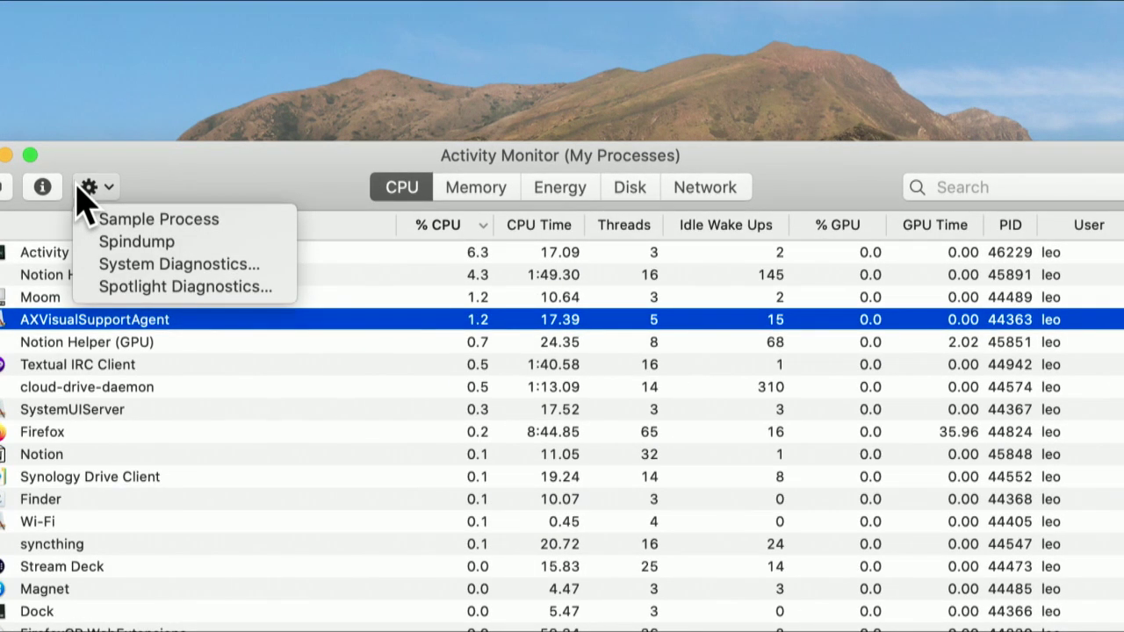
left_click(145, 165)
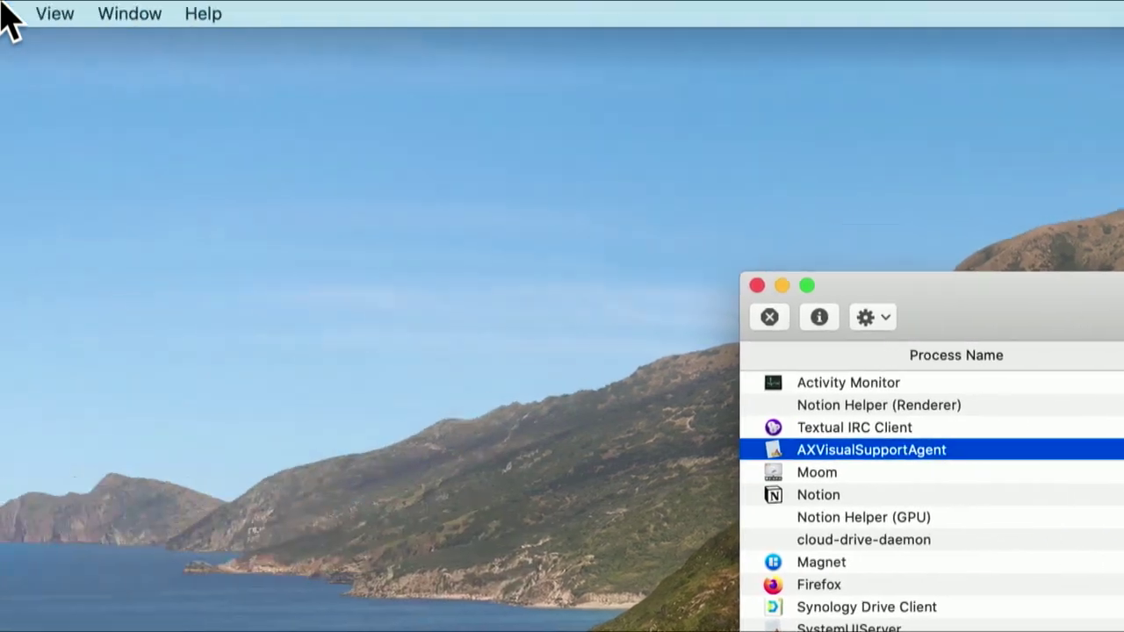
left_click(133, 13)
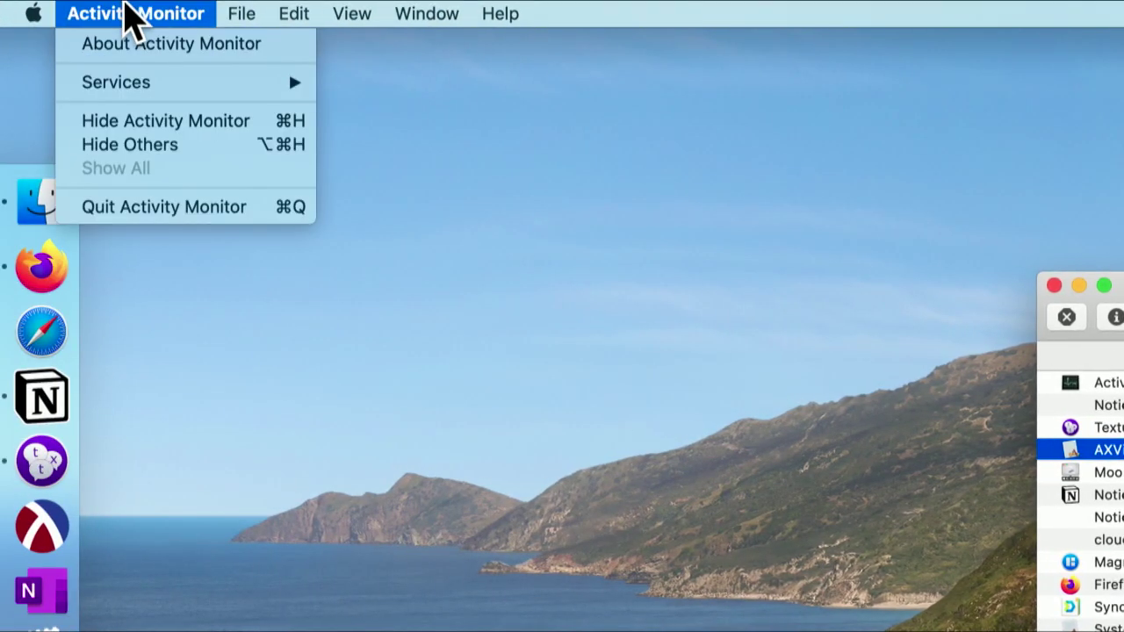
mouse_move(296, 9)
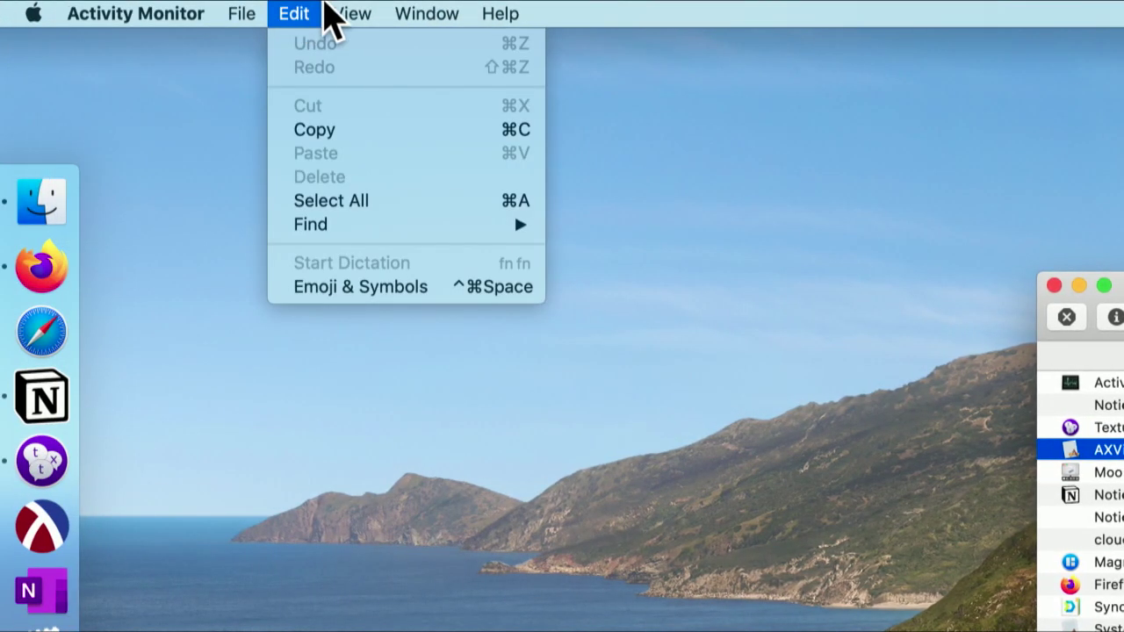
mouse_move(344, 9)
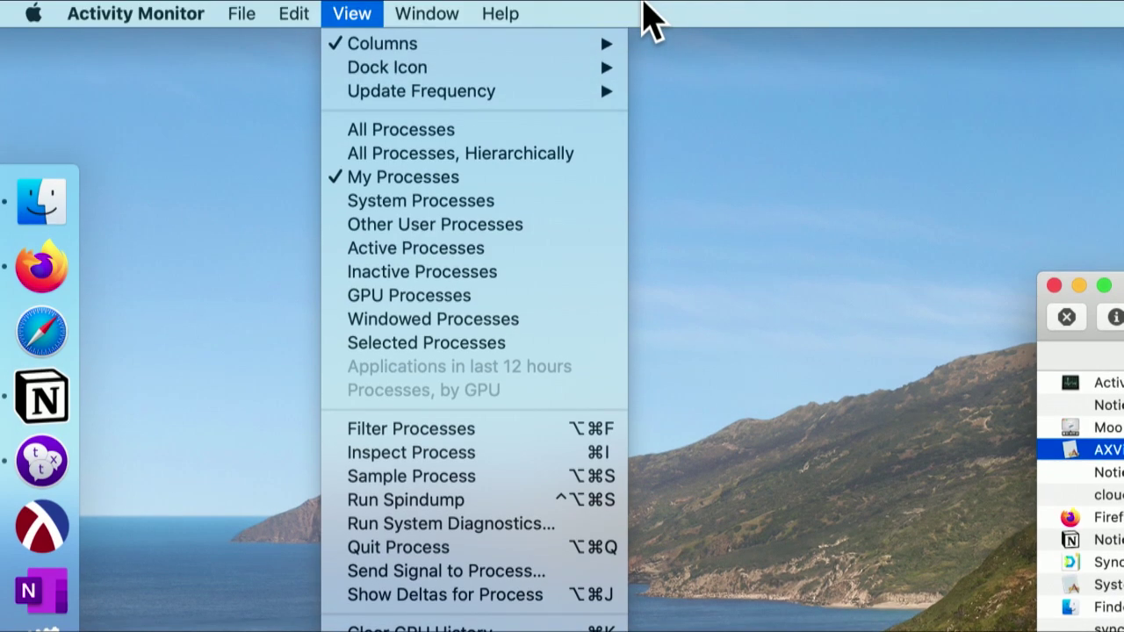
mouse_move(457, 18)
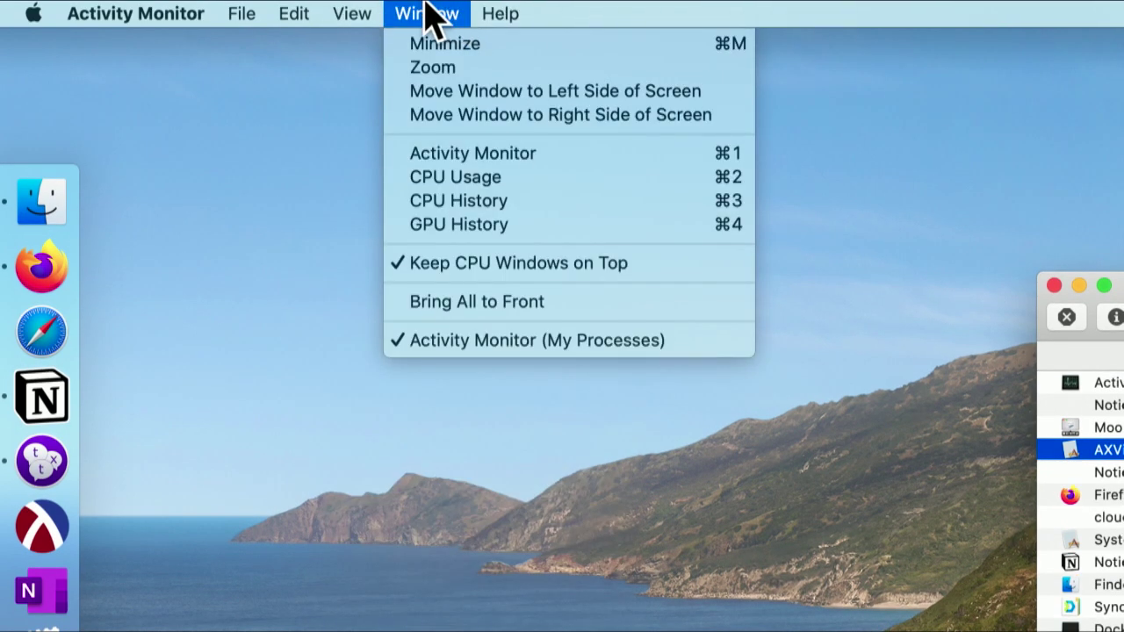
mouse_move(356, 7)
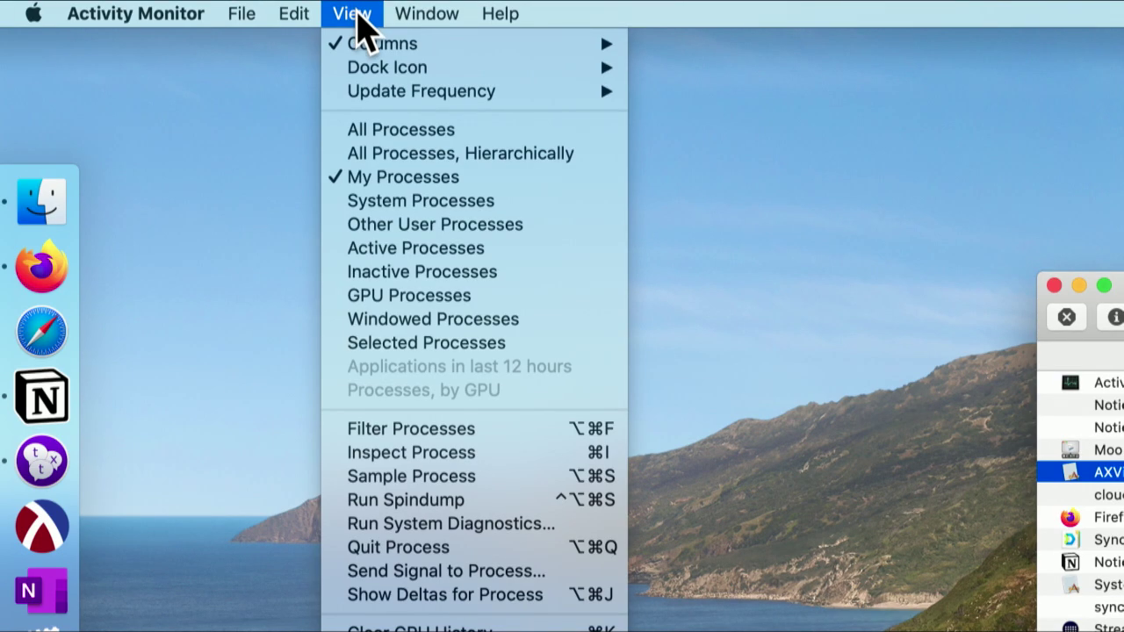
mouse_move(365, 37)
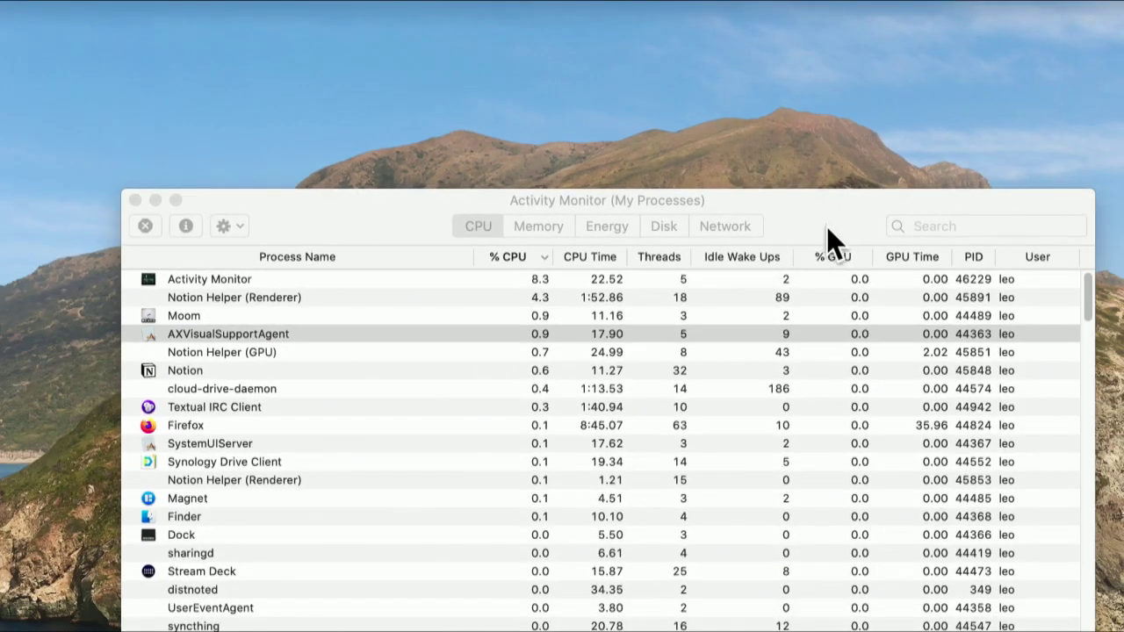
Step: Request quitting the Activity Monitor process from the process list and cancel the request
left_click_drag(836, 223, 851, 104)
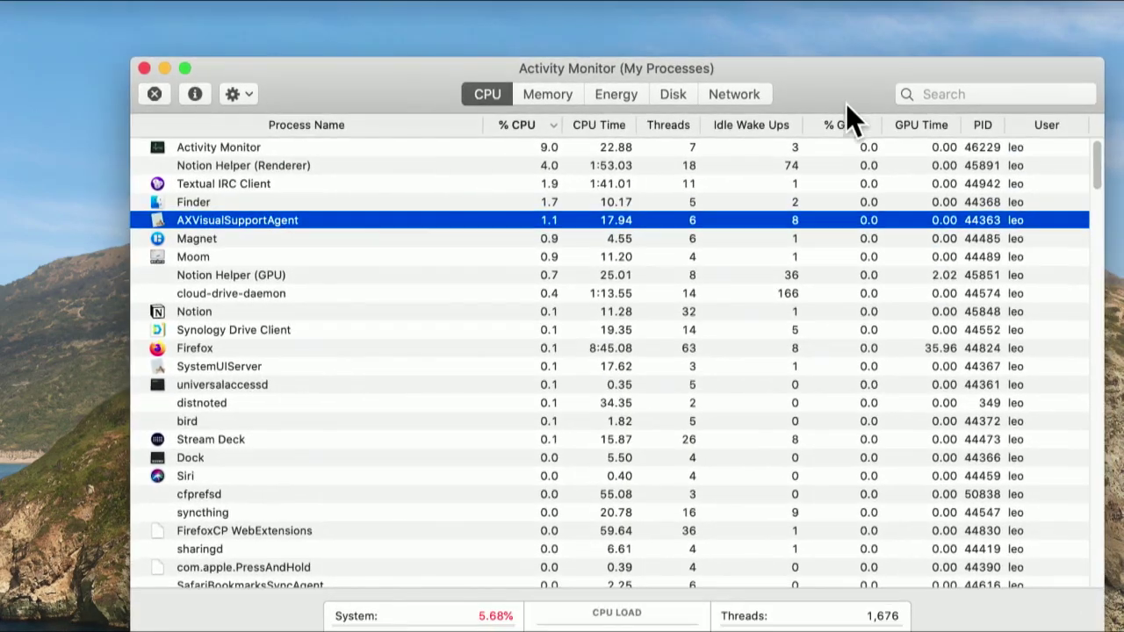
left_click(429, 149)
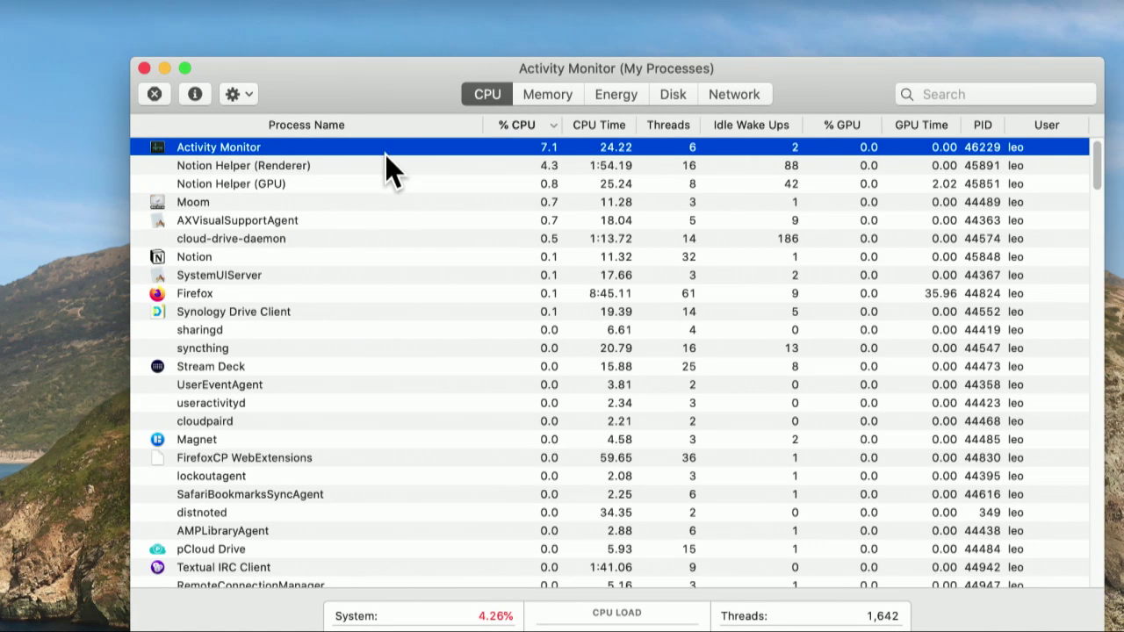
left_click(155, 94)
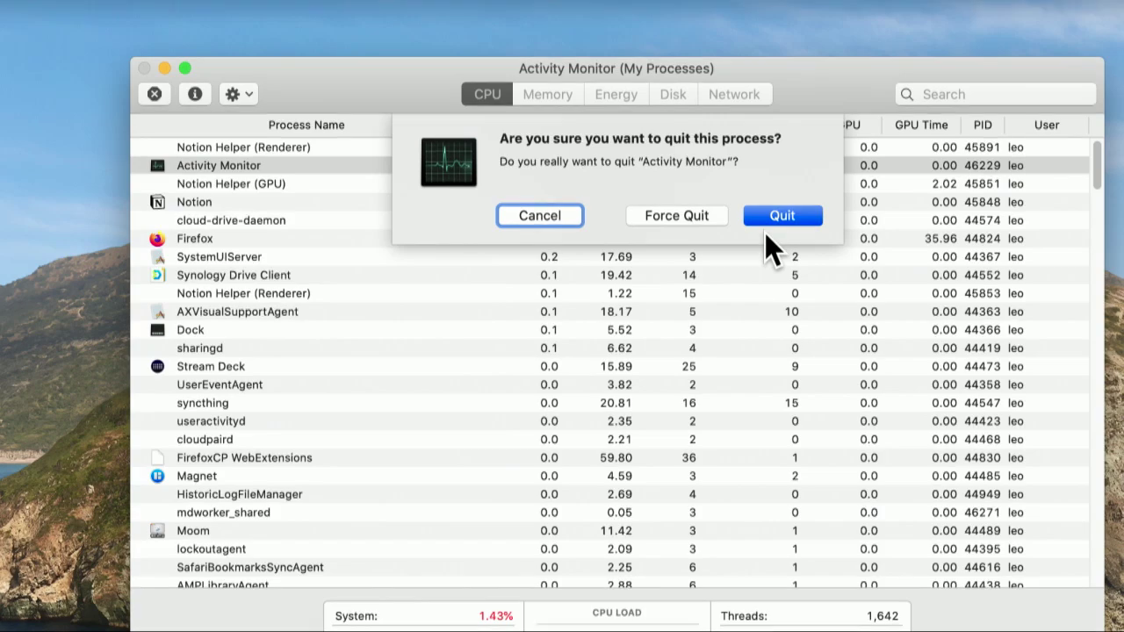
left_click(546, 222)
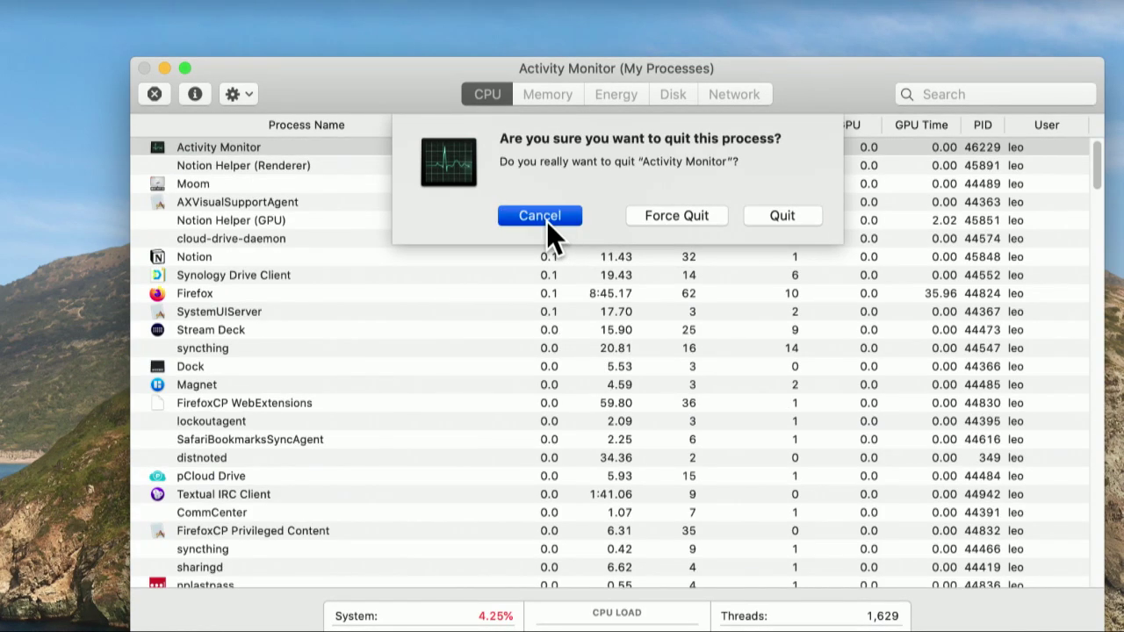
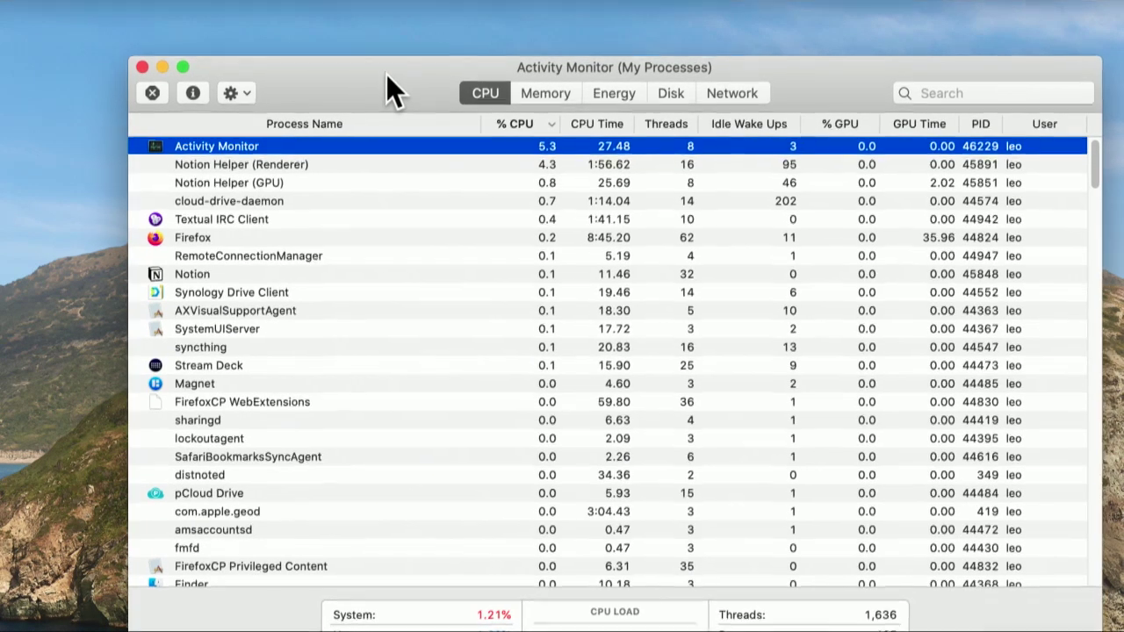
Step: Display memory usage for all processes instead of only the current user's processes
left_click_drag(387, 76, 319, 45)
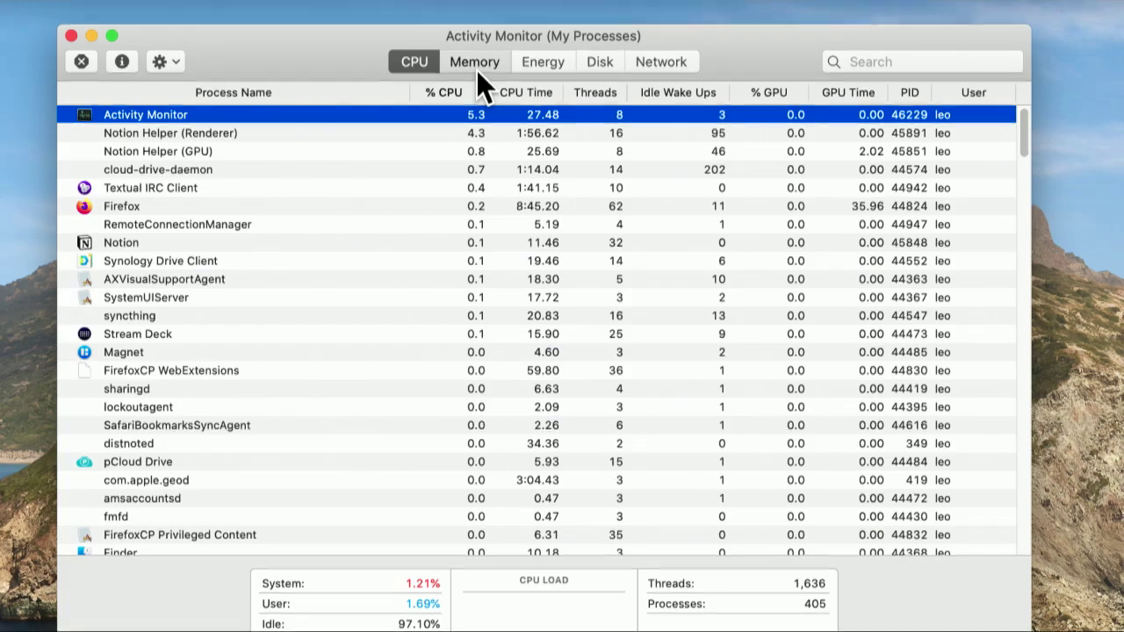
left_click(477, 70)
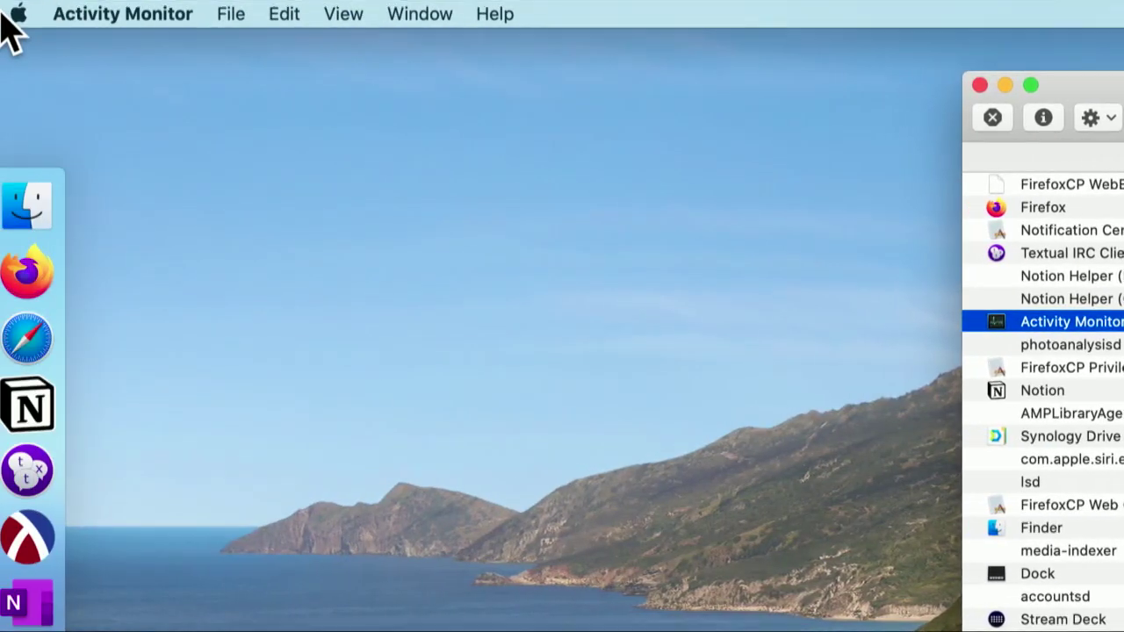
left_click(360, 14)
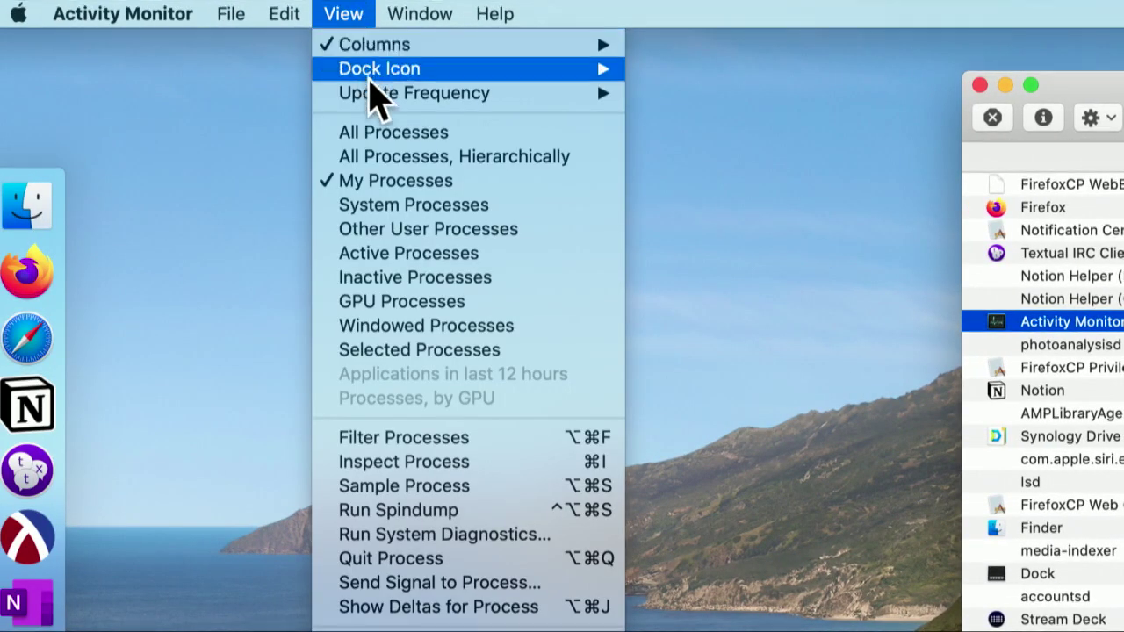
left_click(372, 133)
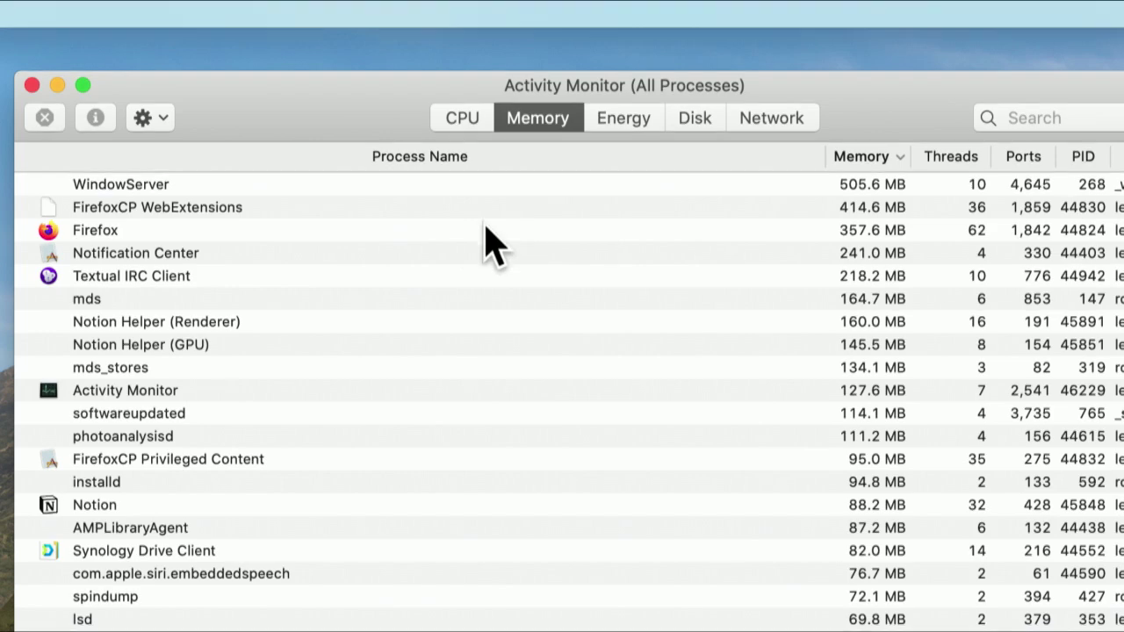
Step: Examine the memory use of FirefoxCP WebExtensions, Firefox, Notification Center and Textual IRC Client
left_click(246, 207)
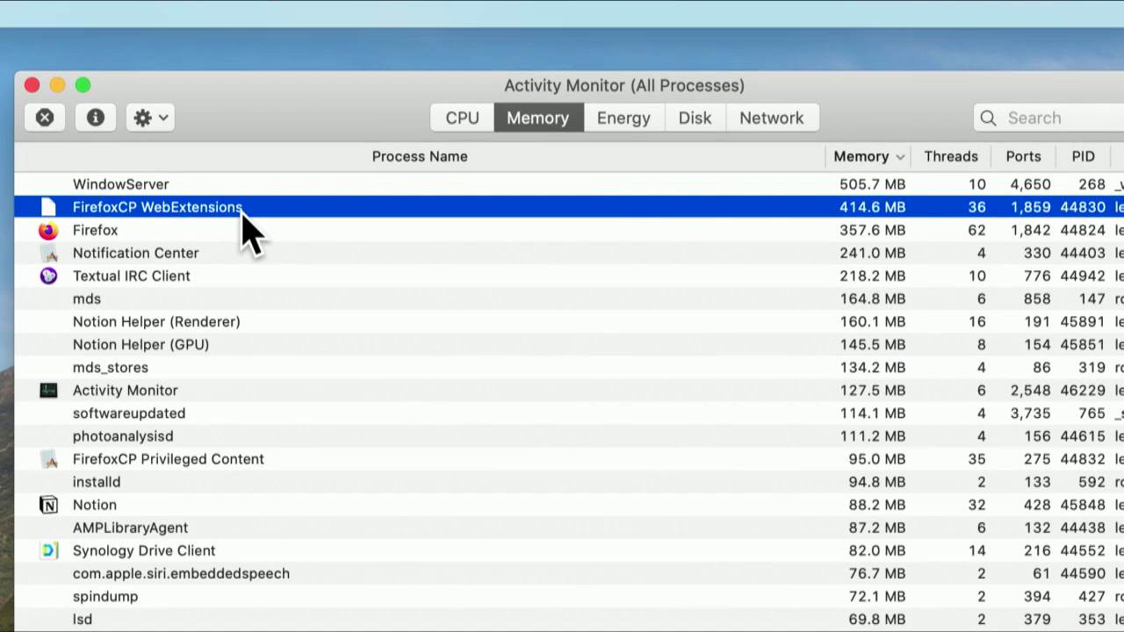
left_click(215, 226)
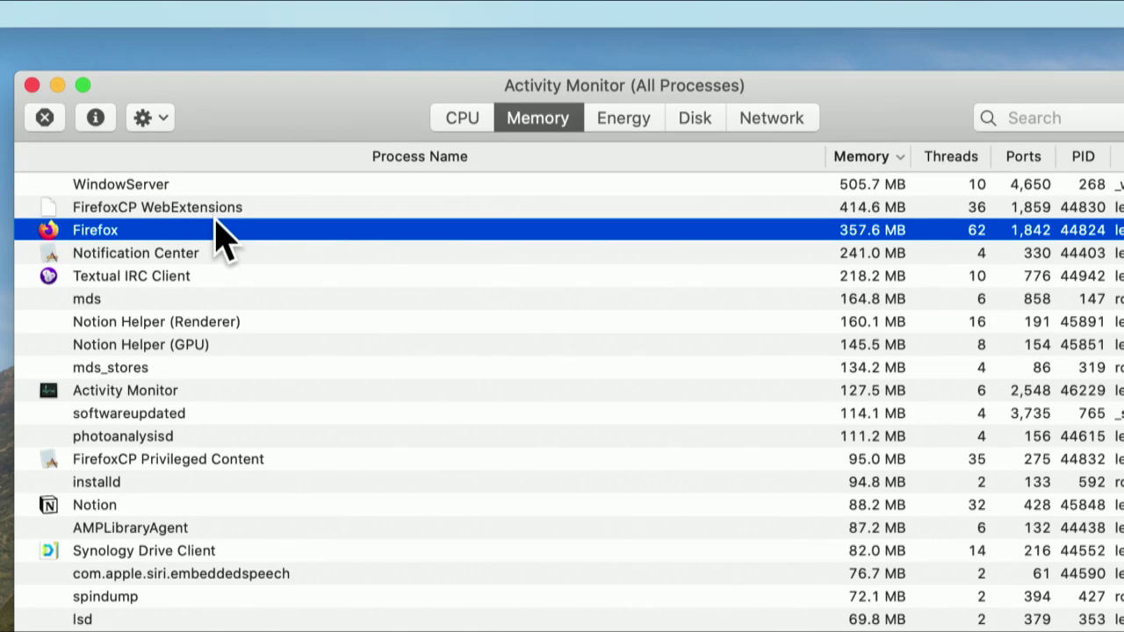
left_click(215, 215)
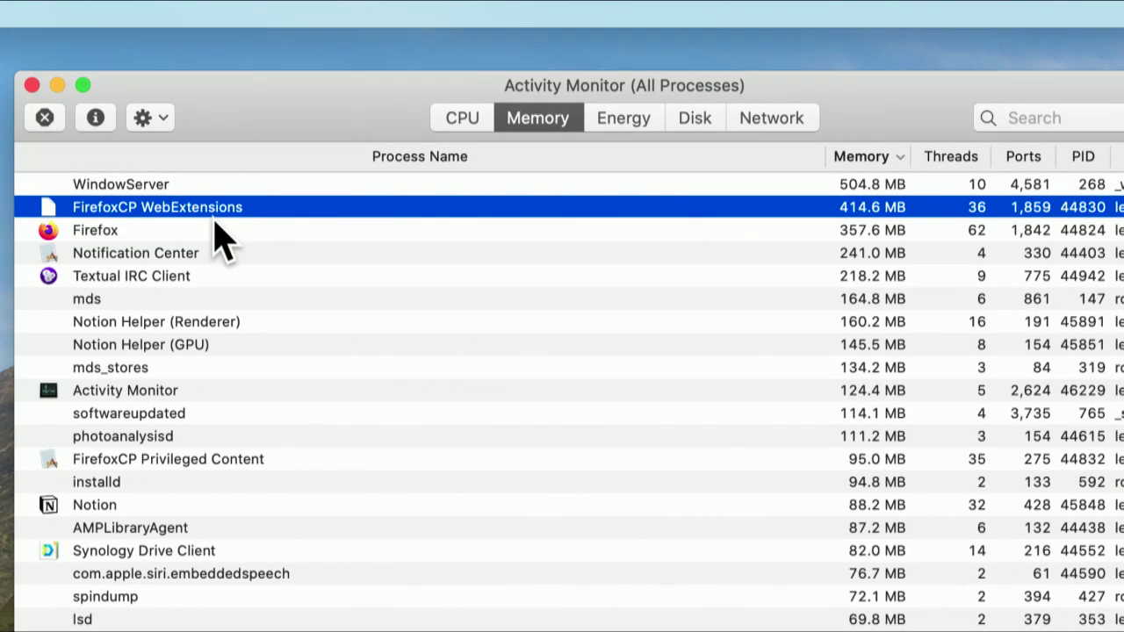
left_click(215, 230)
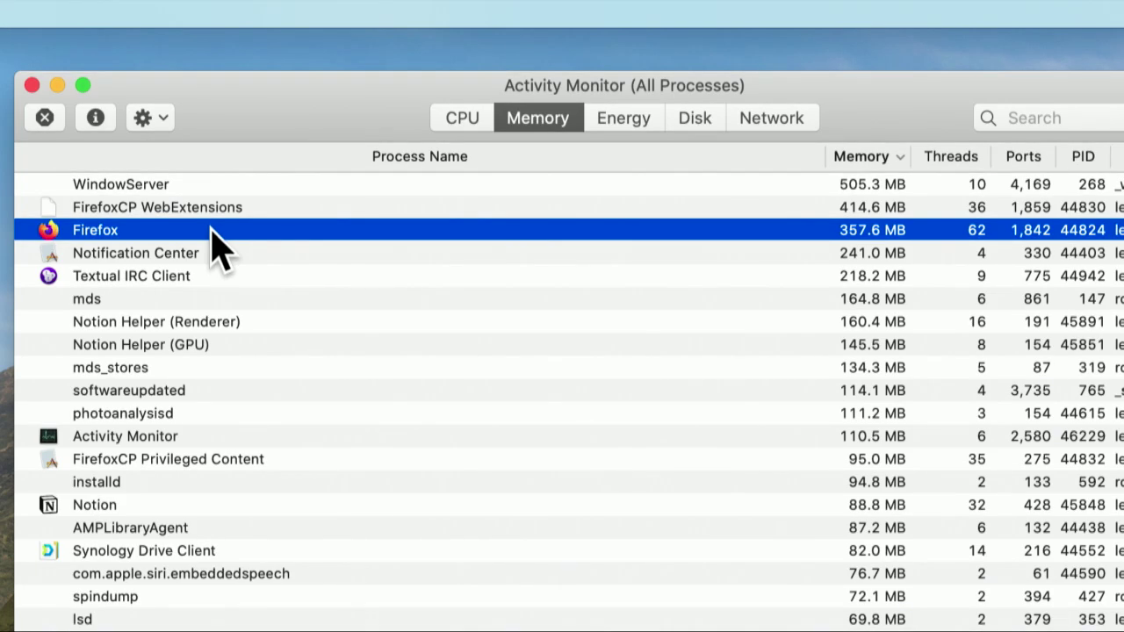
left_click(214, 253)
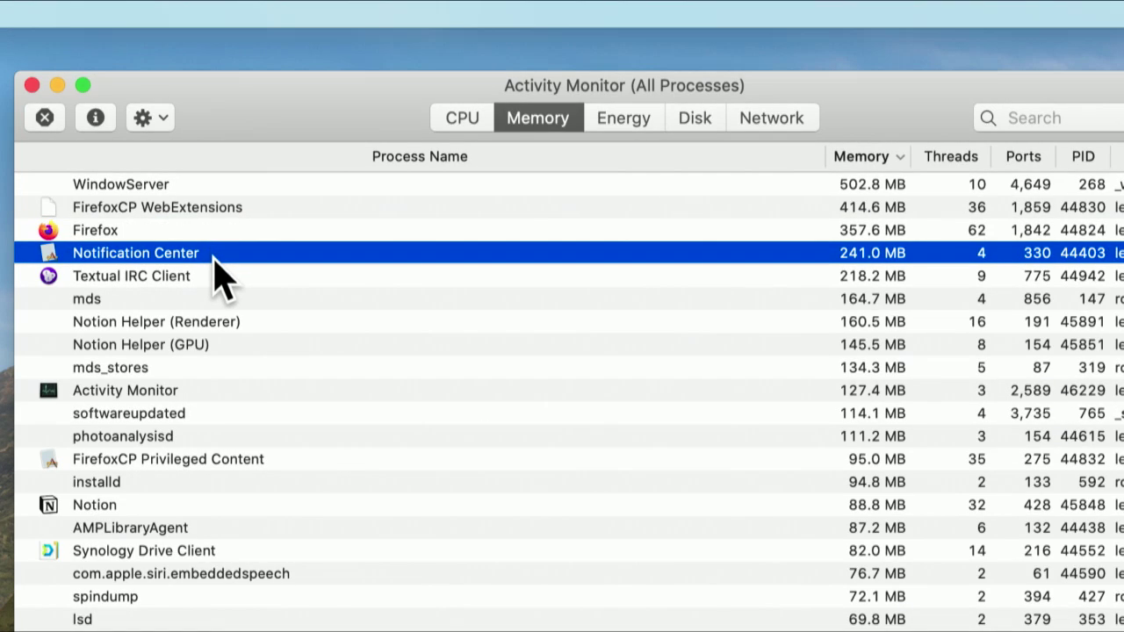
left_click(210, 275)
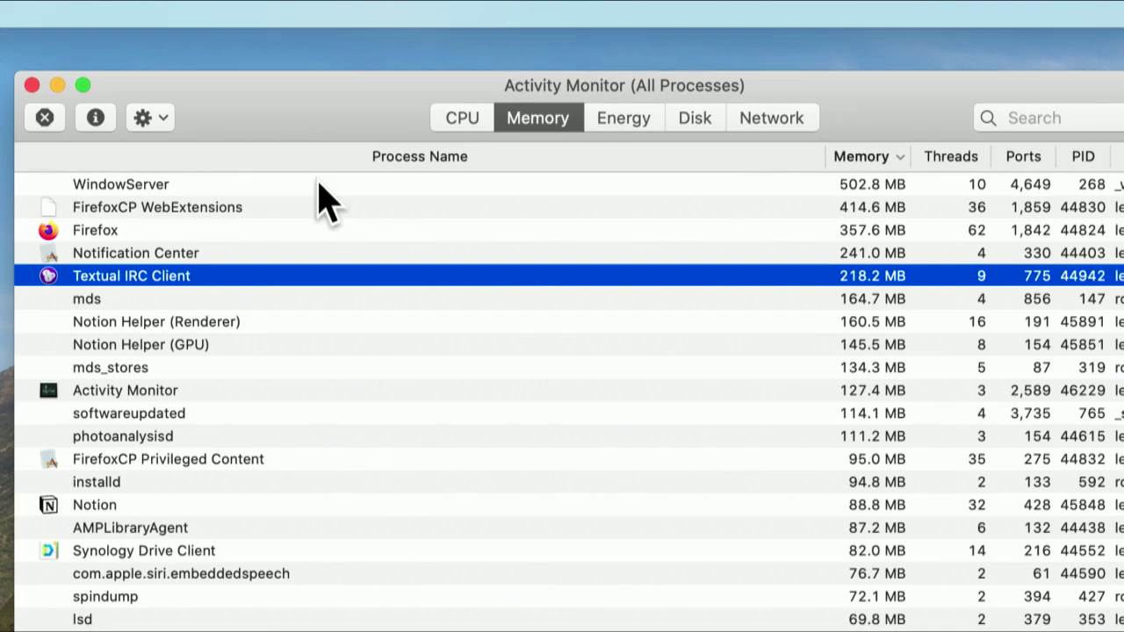
Step: Display energy usage sorted by Energy Impact and widen the column for apps preventing sleep
left_click(457, 128)
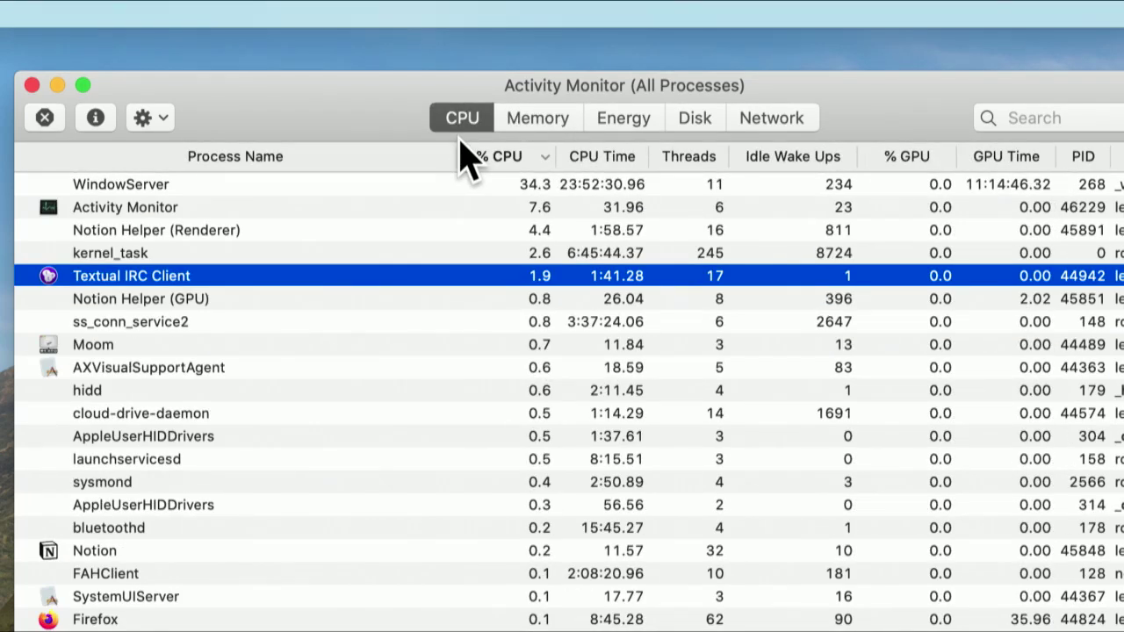
left_click(550, 119)
left_click(604, 122)
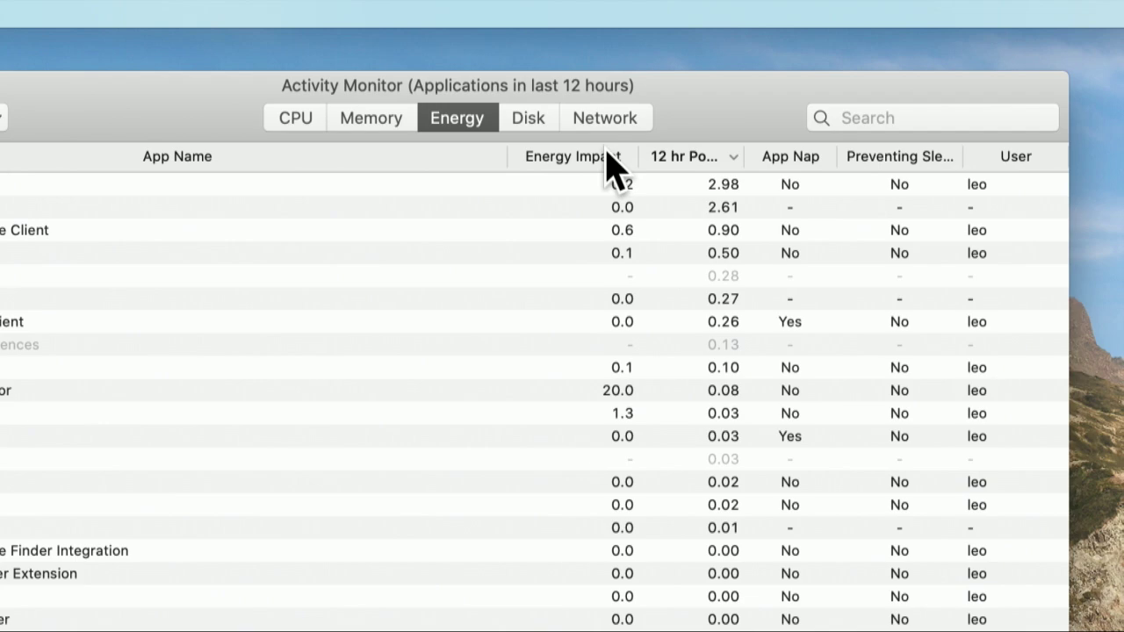
left_click(605, 157)
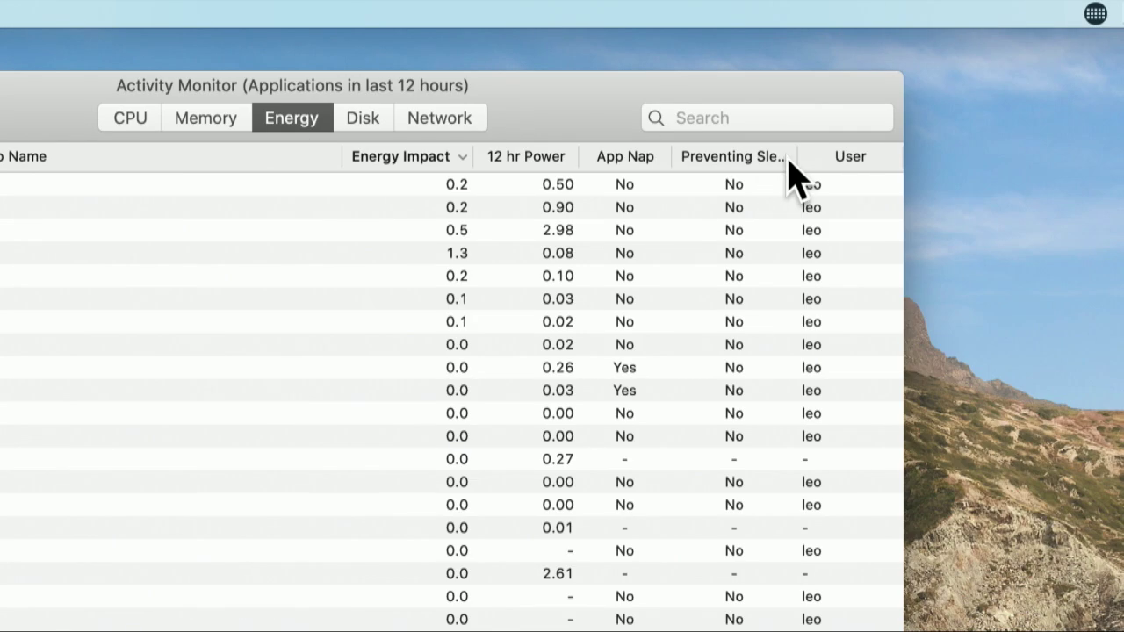
left_click_drag(801, 152, 1073, 156)
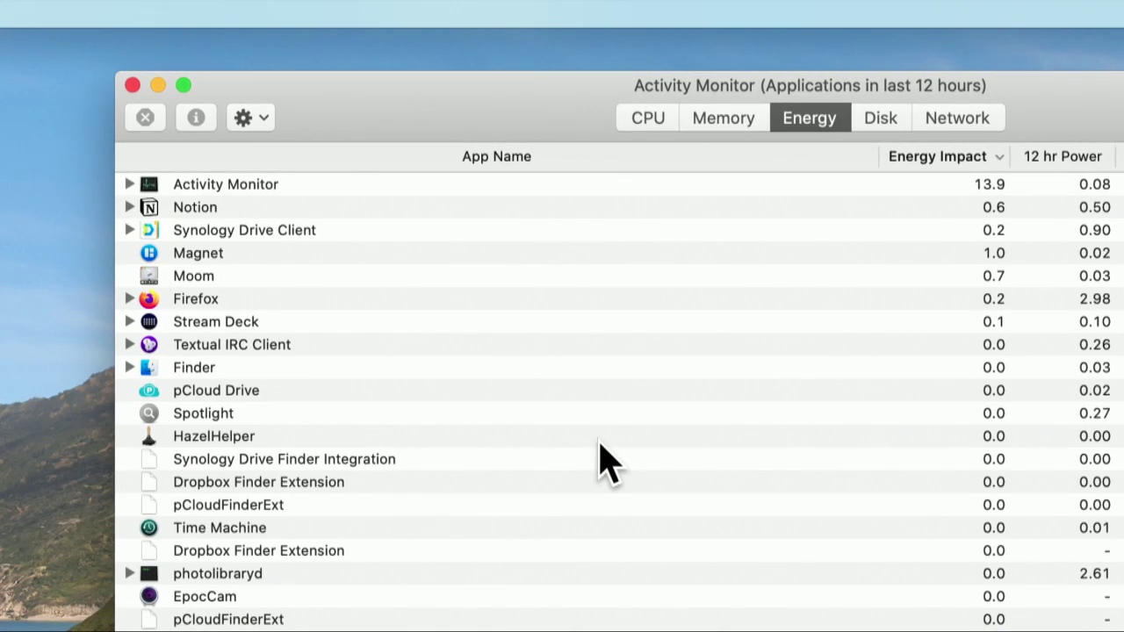
Step: Sort the disk usage by bytes written to examine the heaviest writers, including launchd and kernel_task, and switch to network usage
left_click(881, 118)
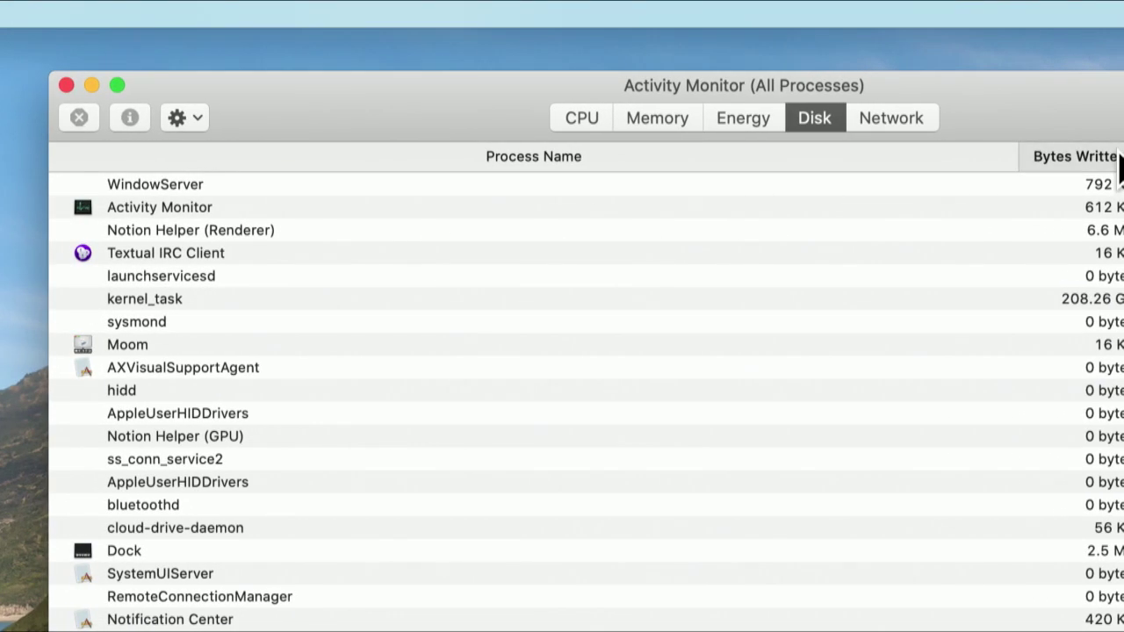
left_click(1085, 158)
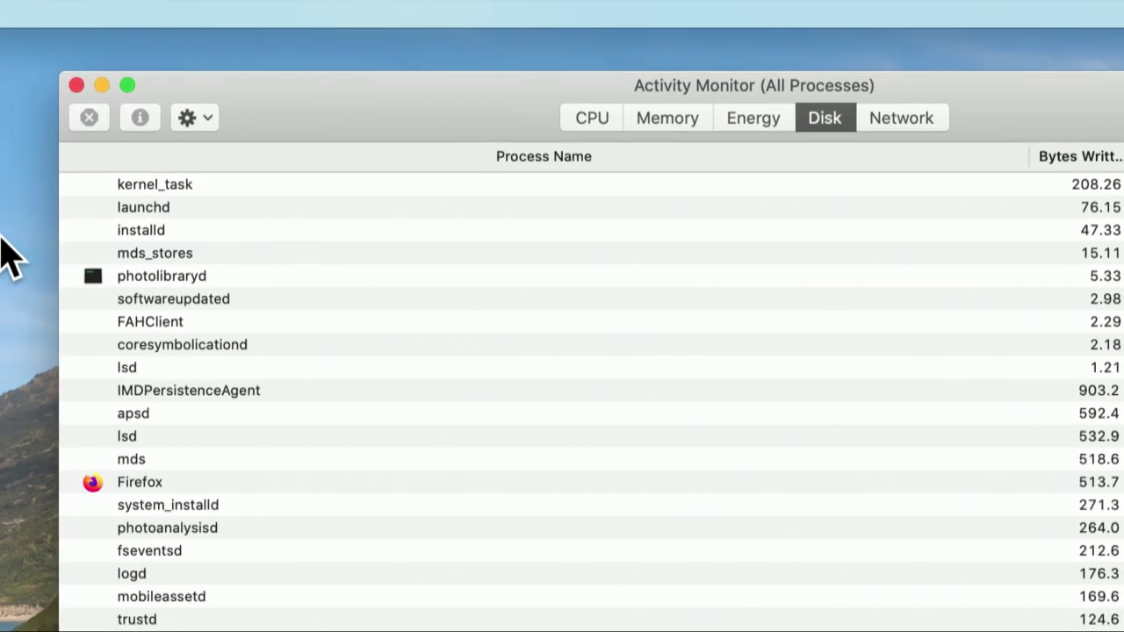
left_click(171, 204)
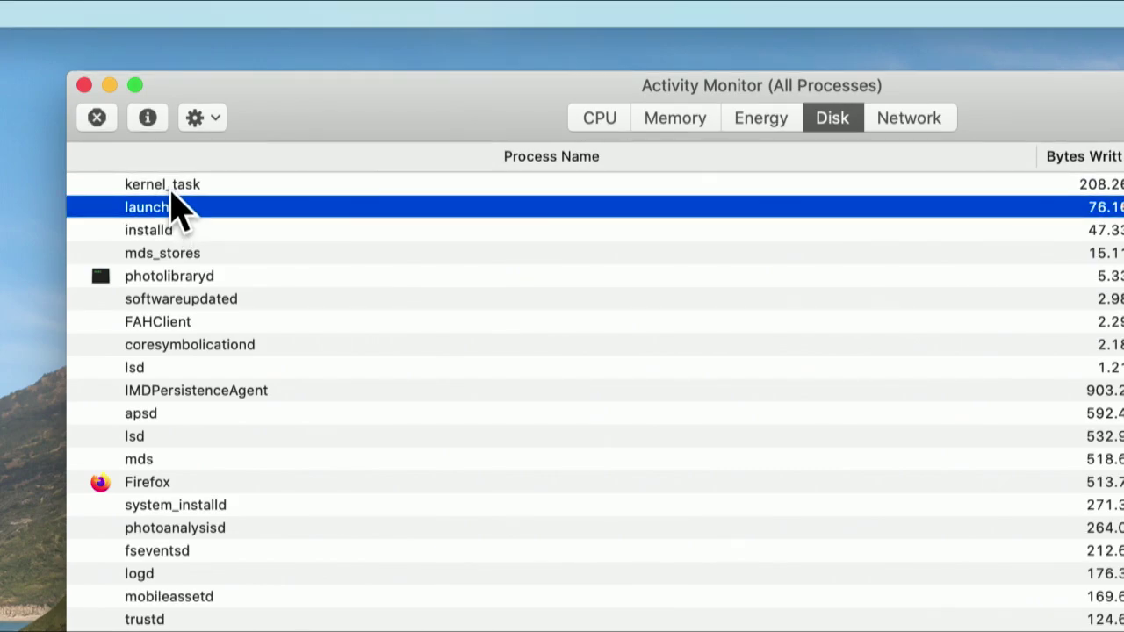
left_click(171, 193)
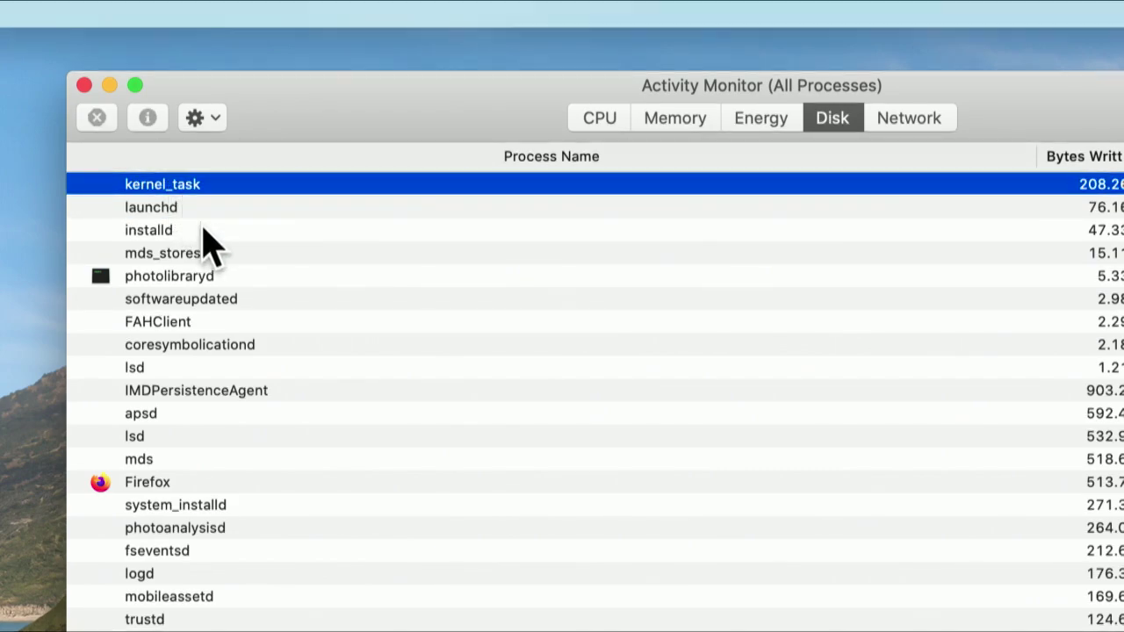
scroll(294, 395, "down", 6)
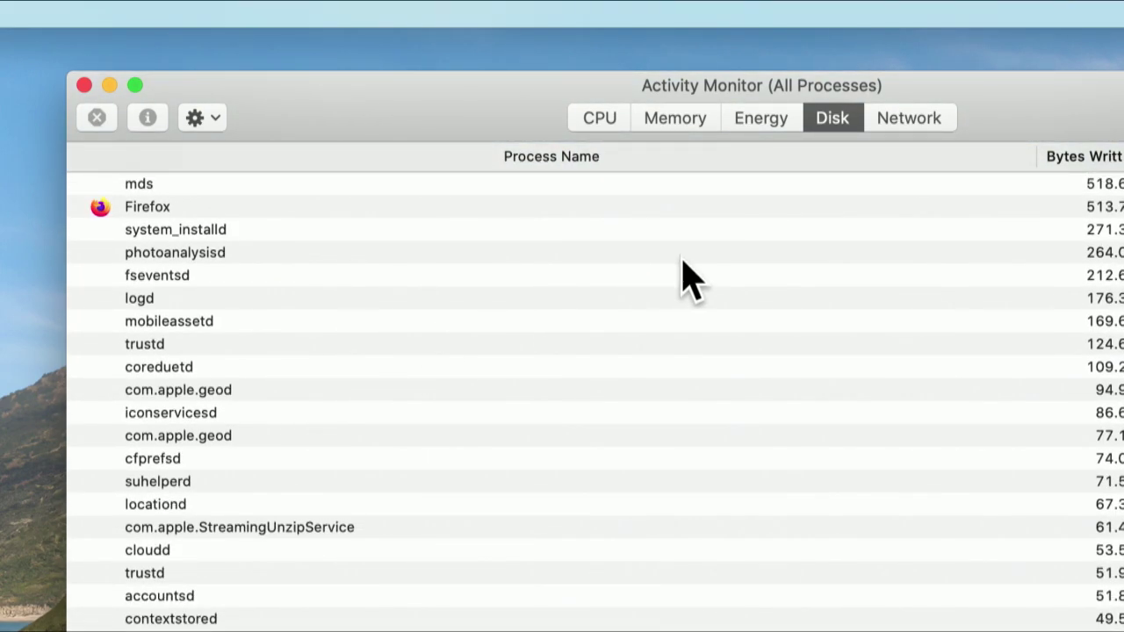
left_click(917, 123)
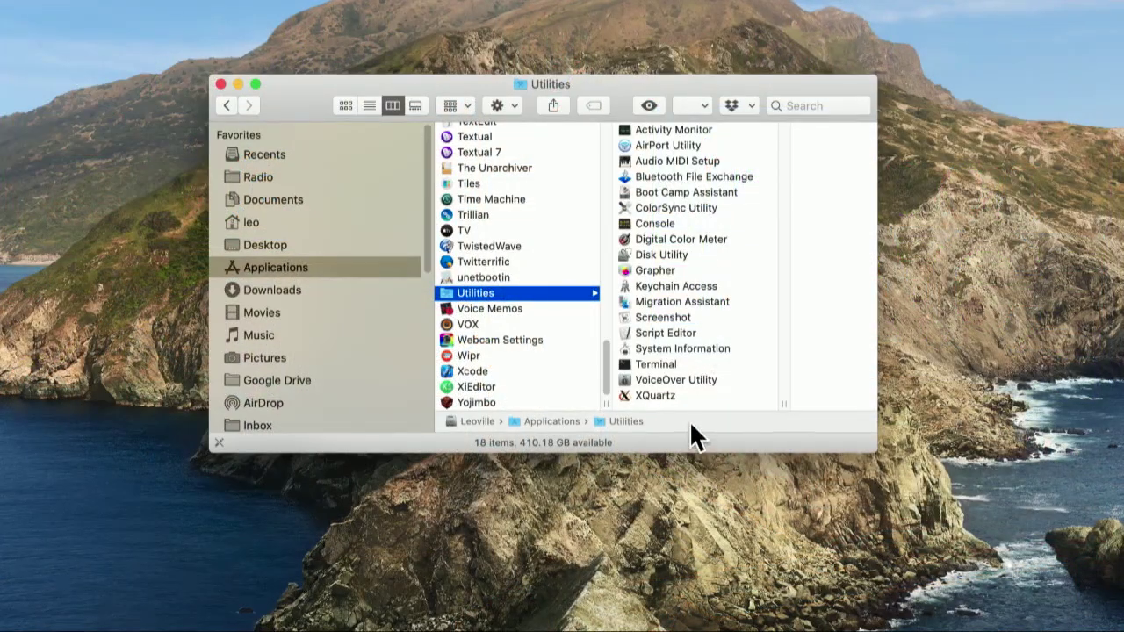
Step: Launch Activity Monitor from the Utilities folder inside Applications in Finder
double_click(680, 126)
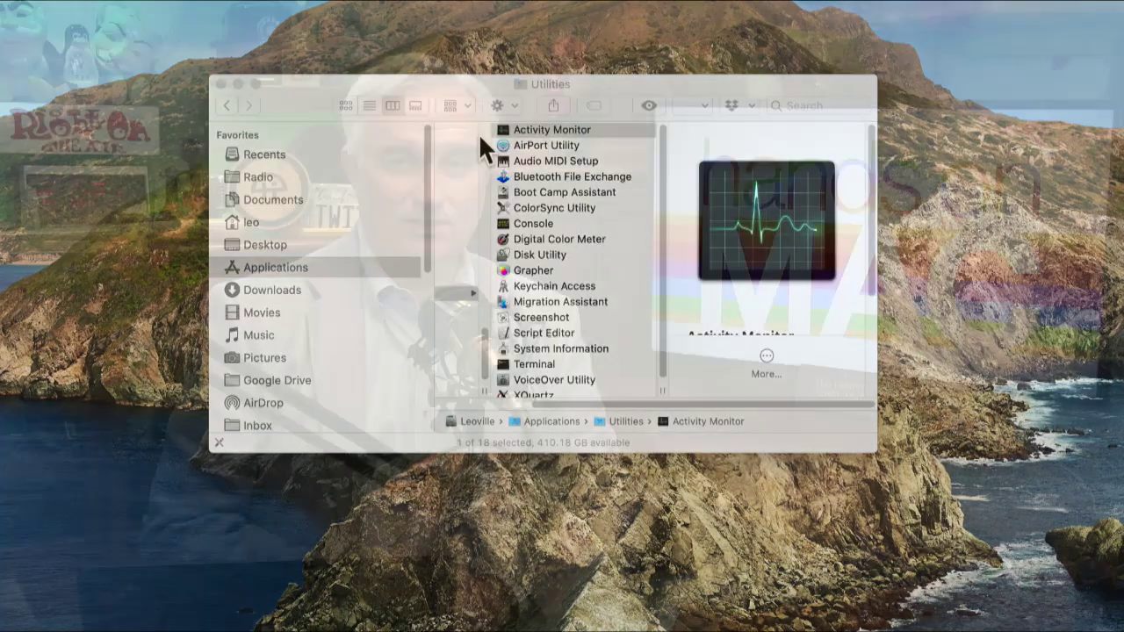